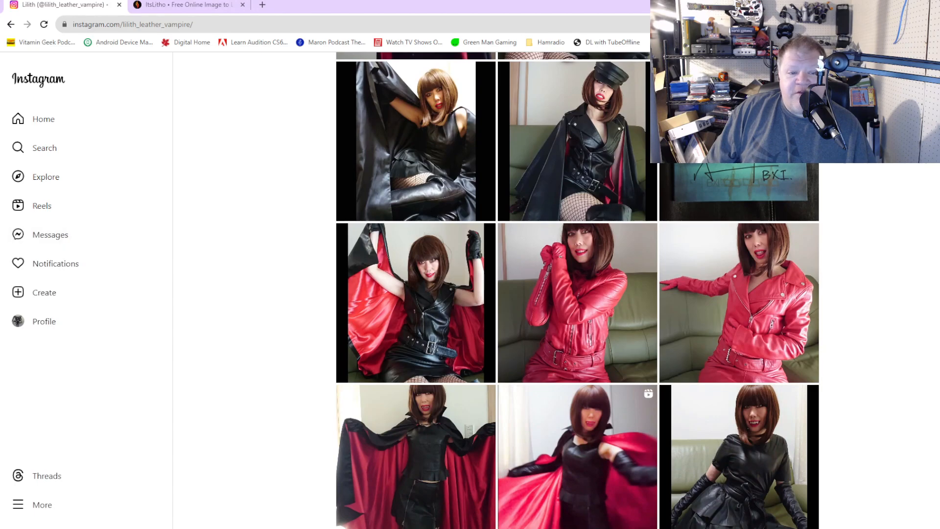
Step: Find the photo of the black cape spread wide with red lining on the Instagram profile and open it
{"action": "scroll", "coordinate": [577, 290], "scroll_direction": "down", "scroll_amount": 4}
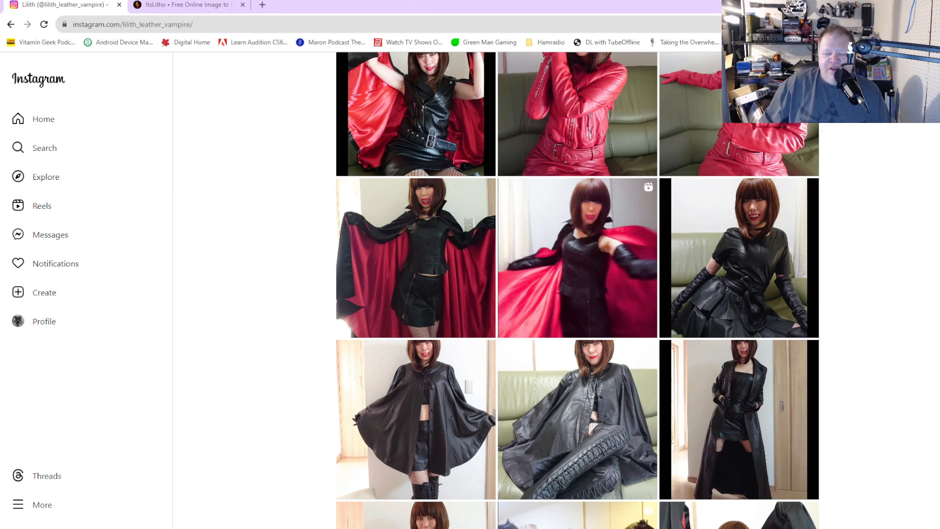
{"action": "left_click", "coordinate": [423, 254]}
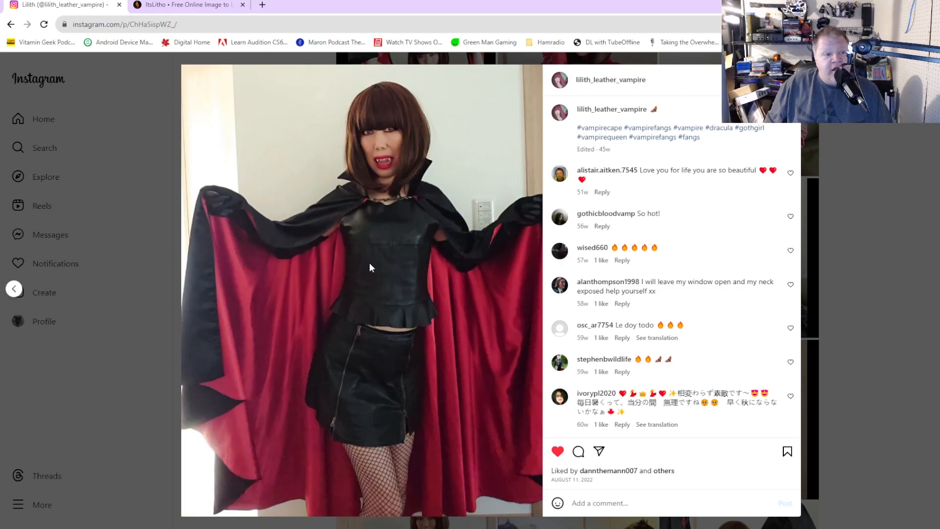
Step: Switch to the ItsLitho site, start its lithophane maker and add the cape photo as an uploaded image
{"action": "left_click", "coordinate": [162, 6]}
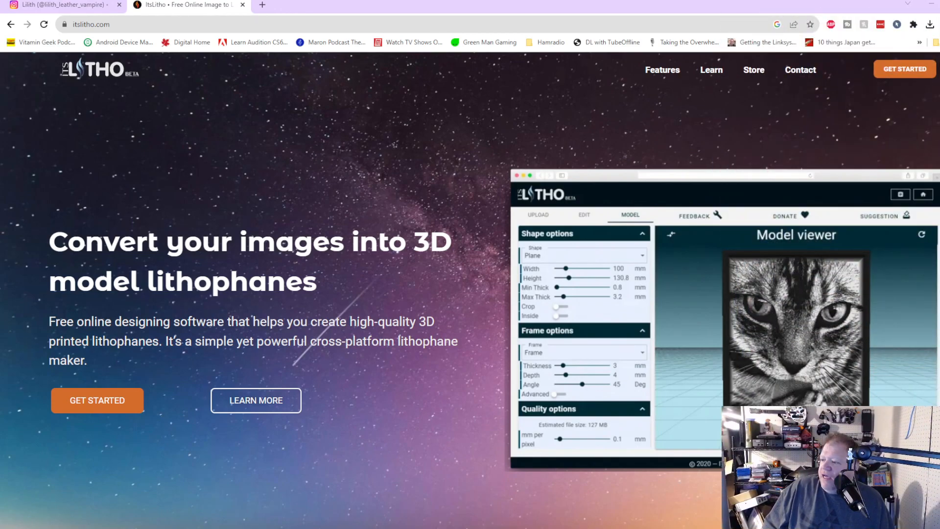
{"action": "left_click", "coordinate": [905, 69]}
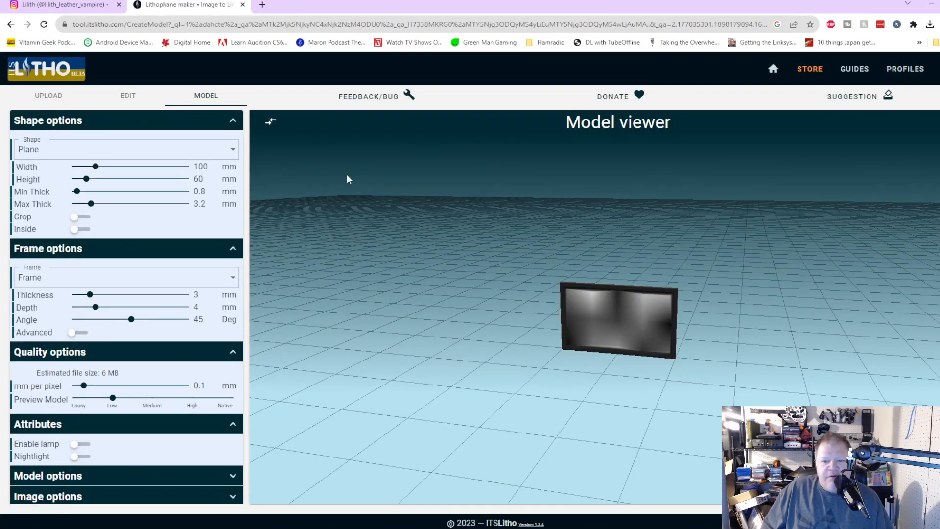
{"action": "left_click", "coordinate": [54, 96]}
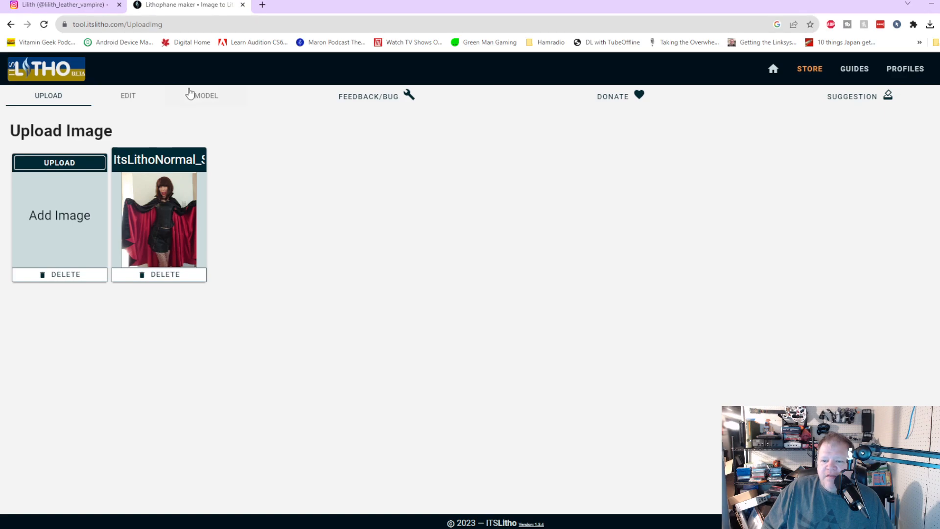
Step: Show the uploaded photo as a lithophane model and examine it up close
{"action": "left_click", "coordinate": [209, 97]}
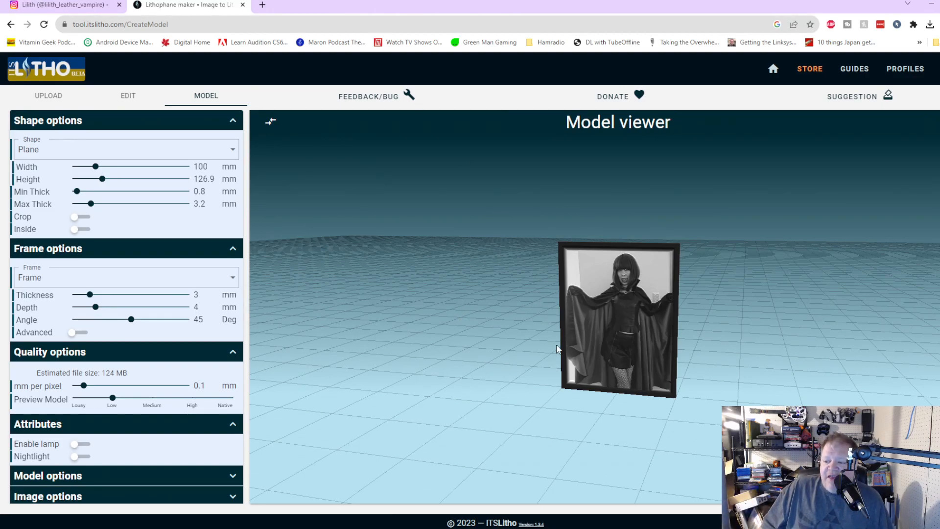
{"action": "left_click_drag", "start_coordinate": [533, 368], "coordinate": [550, 360]}
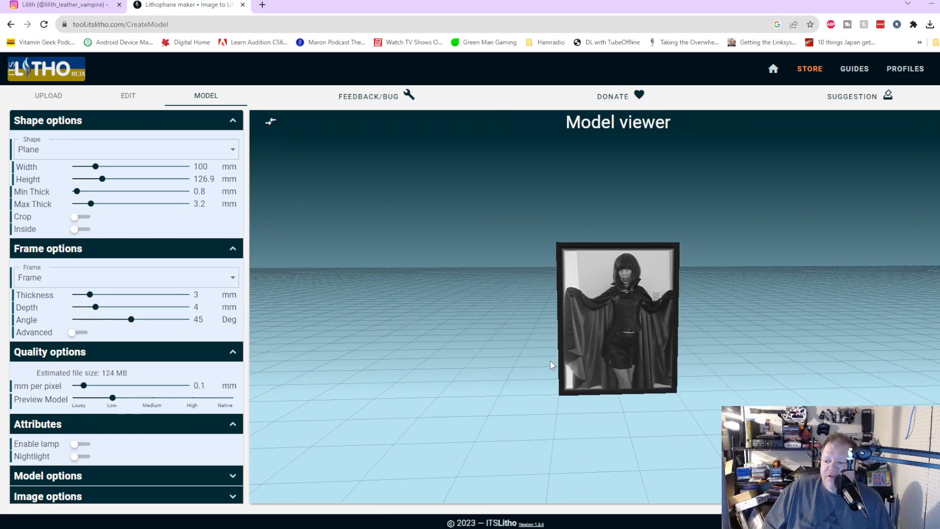
{"action": "scroll", "coordinate": [625, 360], "scroll_direction": "up", "scroll_amount": 5}
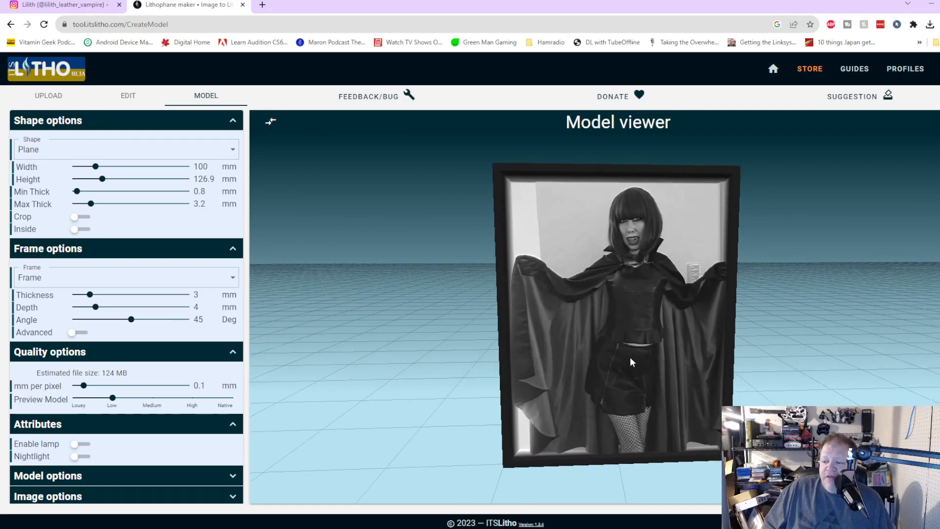
{"action": "scroll", "coordinate": [629, 357], "scroll_direction": "up", "scroll_amount": 2}
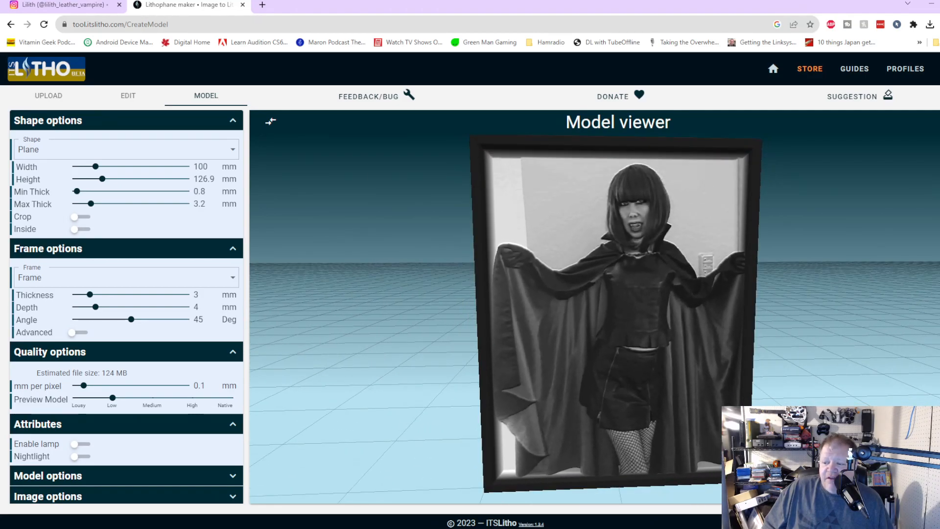
Step: Try the Cylinder shape and the Sphere shape for the lithophane, and inspect how the photo wraps around the sphere
{"action": "left_click", "coordinate": [96, 155]}
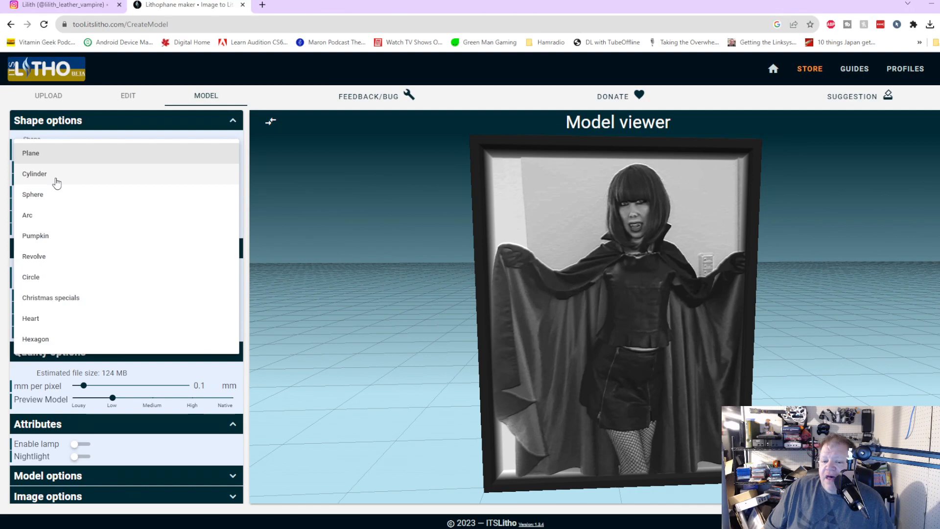
{"action": "left_click", "coordinate": [56, 180]}
{"action": "left_click", "coordinate": [80, 154]}
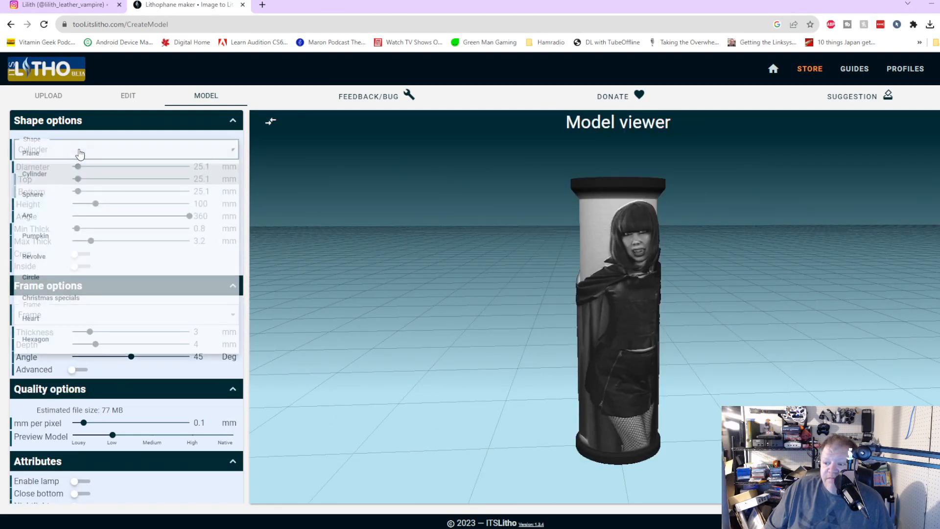
{"action": "left_click", "coordinate": [35, 197]}
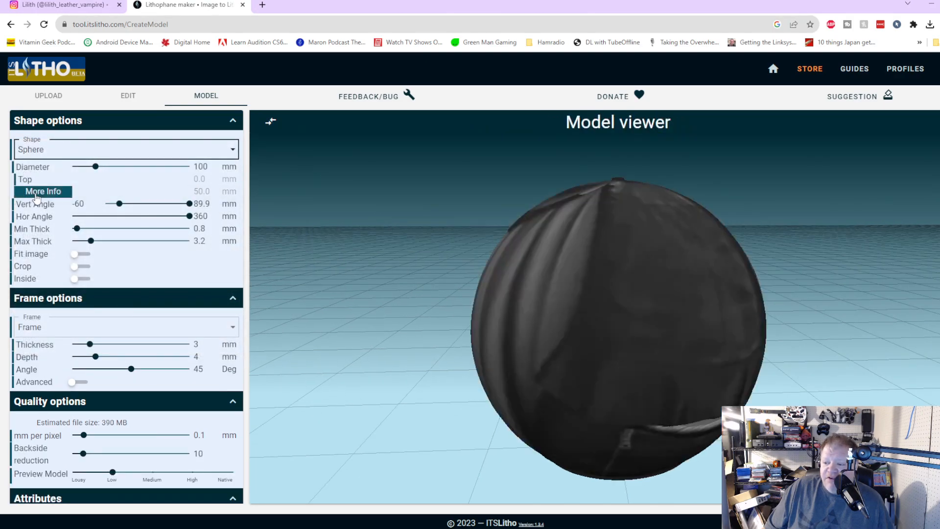
{"action": "left_click_drag", "start_coordinate": [590, 391], "coordinate": [576, 408]}
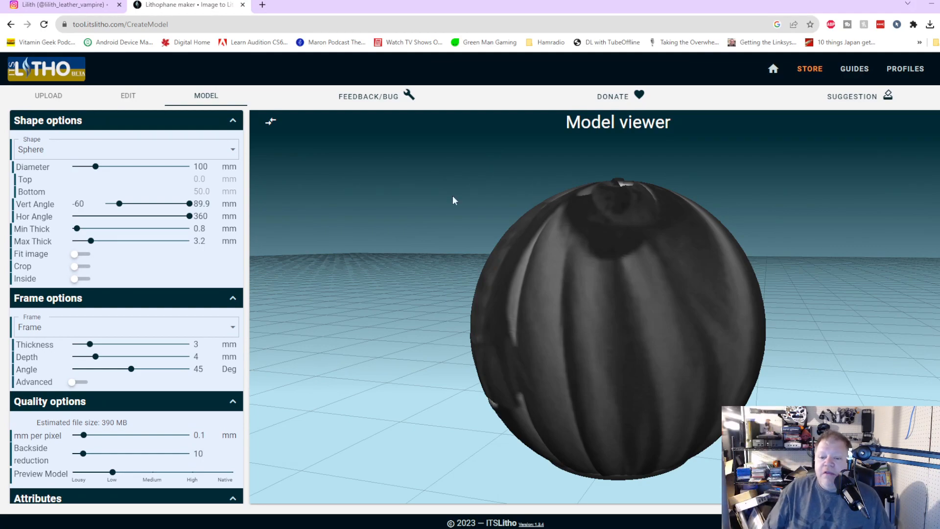
Step: Try the Circle shape for the lithophane and inspect it from the front
{"action": "left_click", "coordinate": [66, 156]}
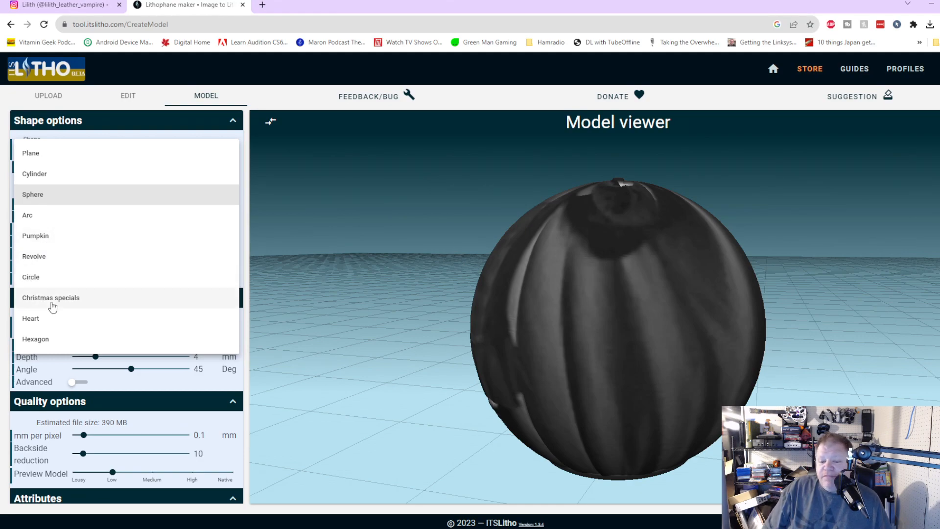
{"action": "left_click", "coordinate": [31, 277]}
{"action": "left_click_drag", "start_coordinate": [581, 345], "coordinate": [398, 324]}
{"action": "left_click_drag", "start_coordinate": [549, 348], "coordinate": [541, 367]}
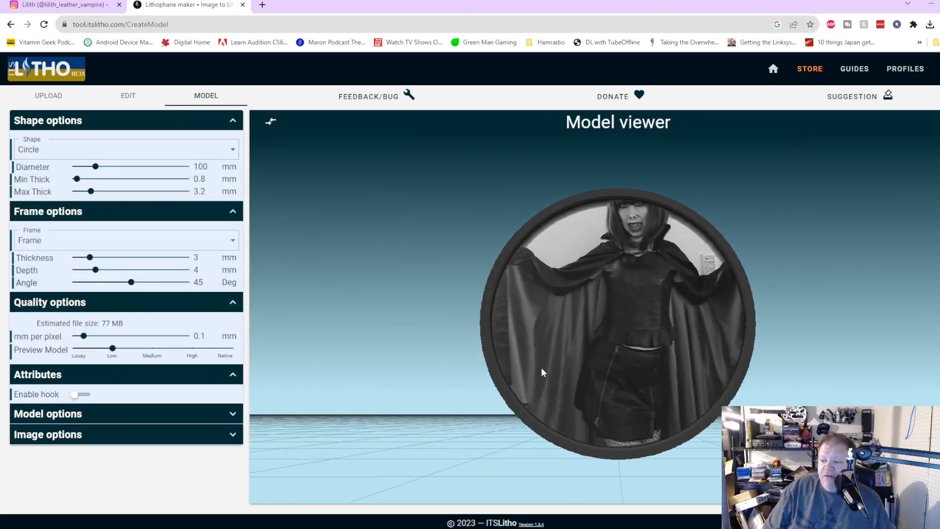
Step: Try the Heart shape for the lithophane and inspect how the photo is cropped
{"action": "left_click", "coordinate": [63, 151]}
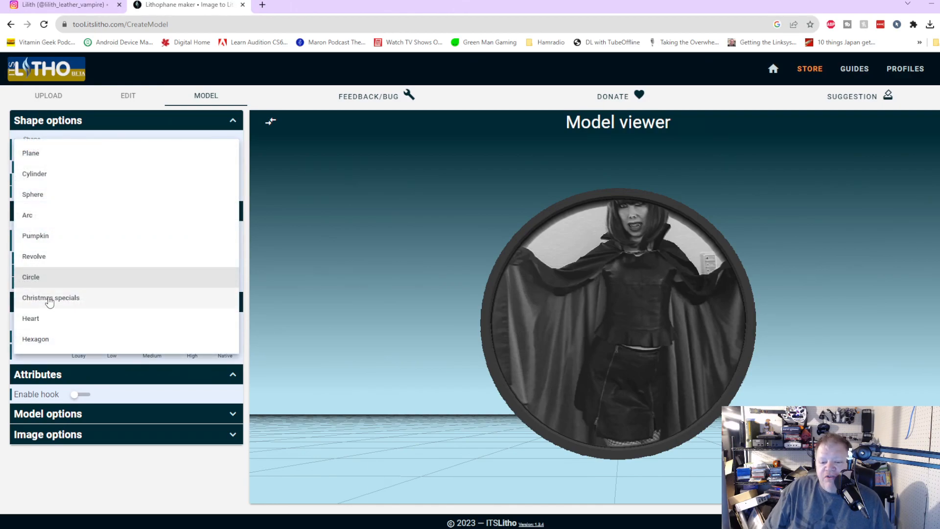
{"action": "left_click", "coordinate": [33, 318]}
{"action": "left_click_drag", "start_coordinate": [646, 317], "coordinate": [639, 336]}
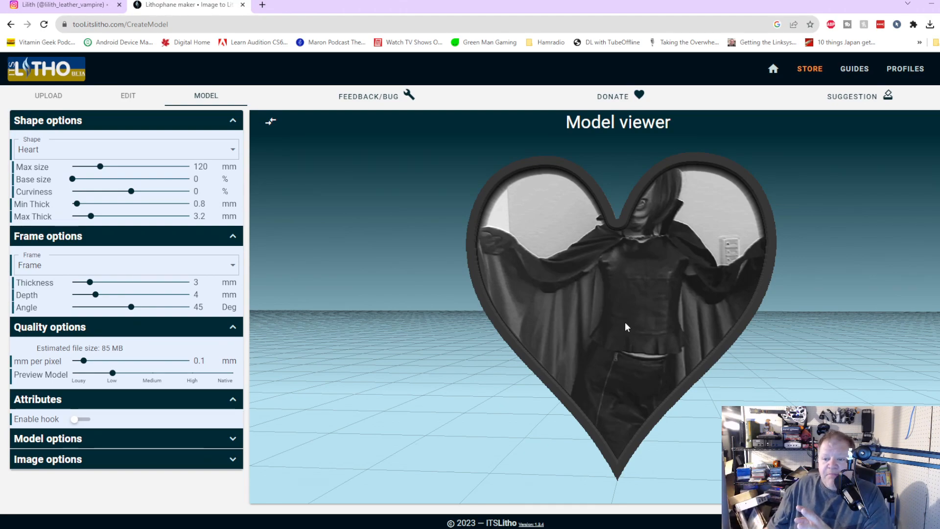
Step: Check the image's grey scaling and editing settings, and try the Arc shape for the model
{"action": "left_click", "coordinate": [126, 95]}
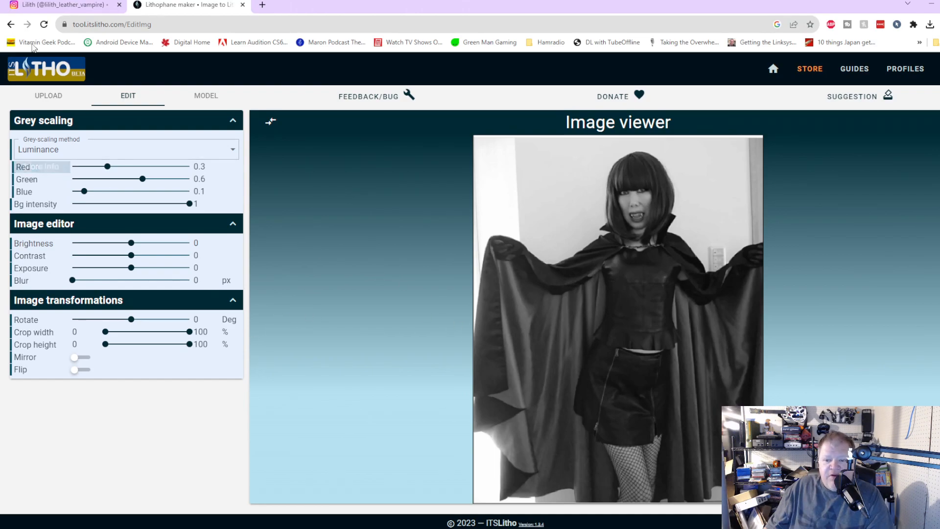
{"action": "left_click", "coordinate": [210, 97]}
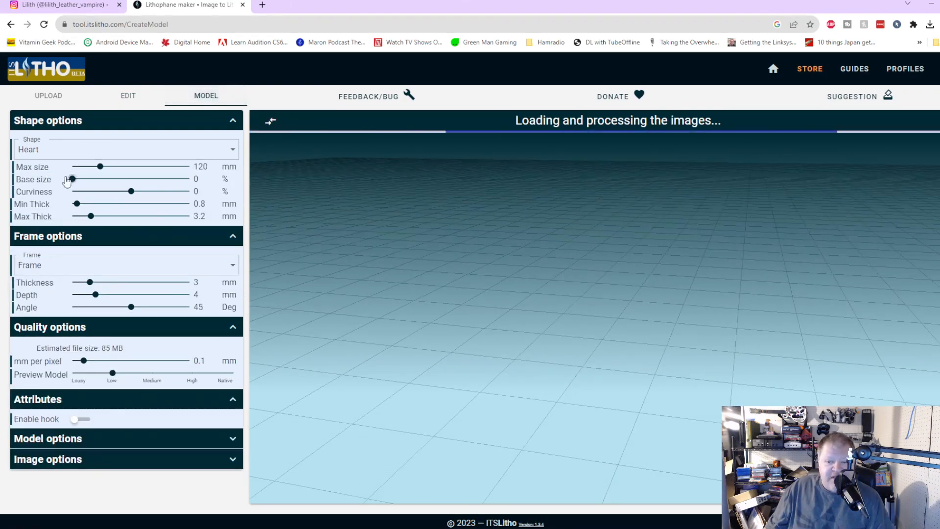
{"action": "left_click", "coordinate": [62, 152]}
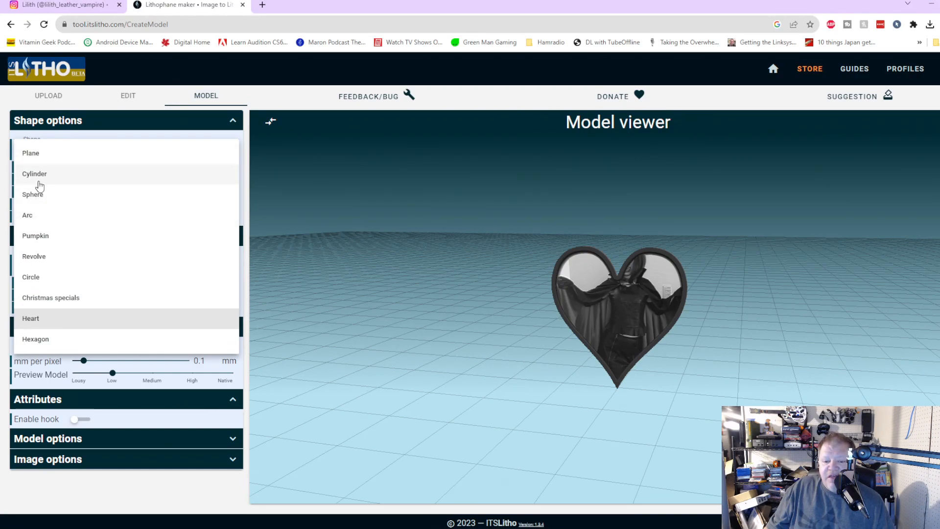
{"action": "left_click", "coordinate": [27, 215]}
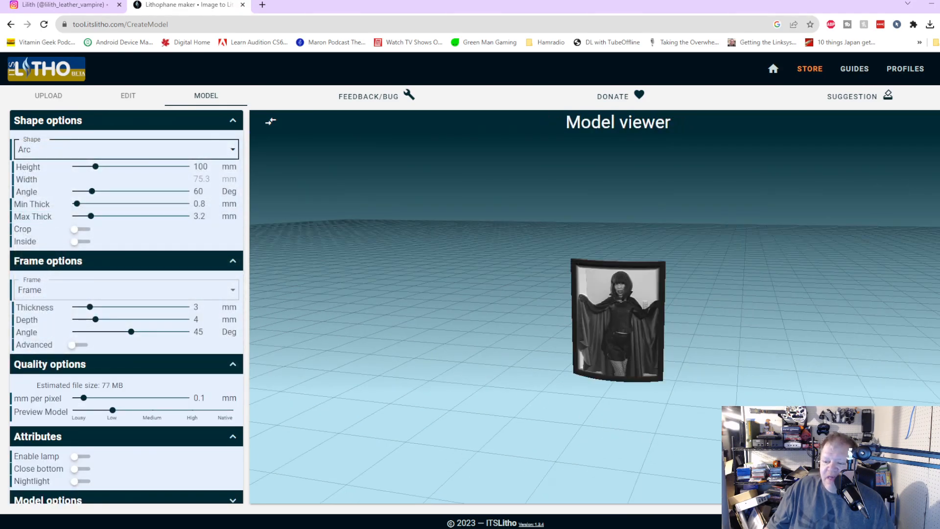
{"action": "left_click_drag", "start_coordinate": [680, 449], "coordinate": [706, 440]}
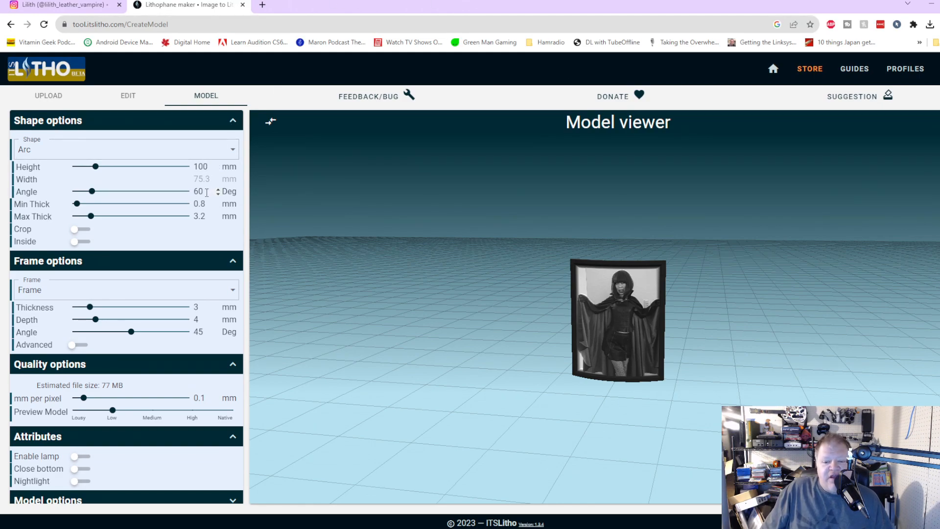
Step: Set the lithophane's shape back to Plane and its frame type to None
{"action": "left_click", "coordinate": [42, 147]}
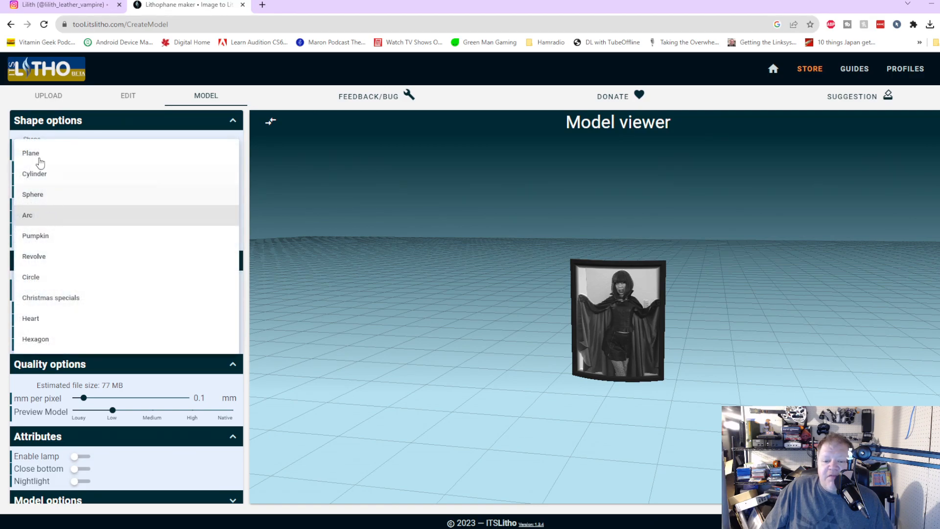
{"action": "left_click", "coordinate": [40, 155]}
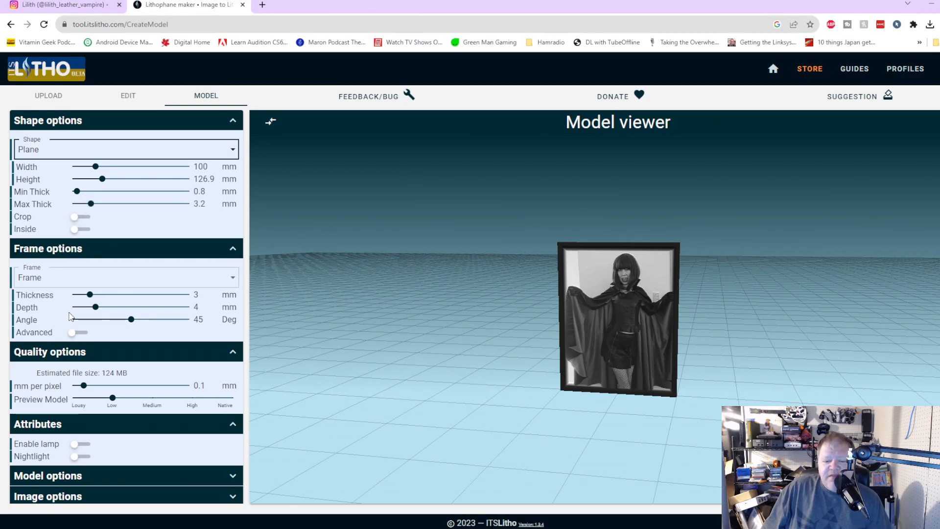
{"action": "left_click", "coordinate": [66, 277]}
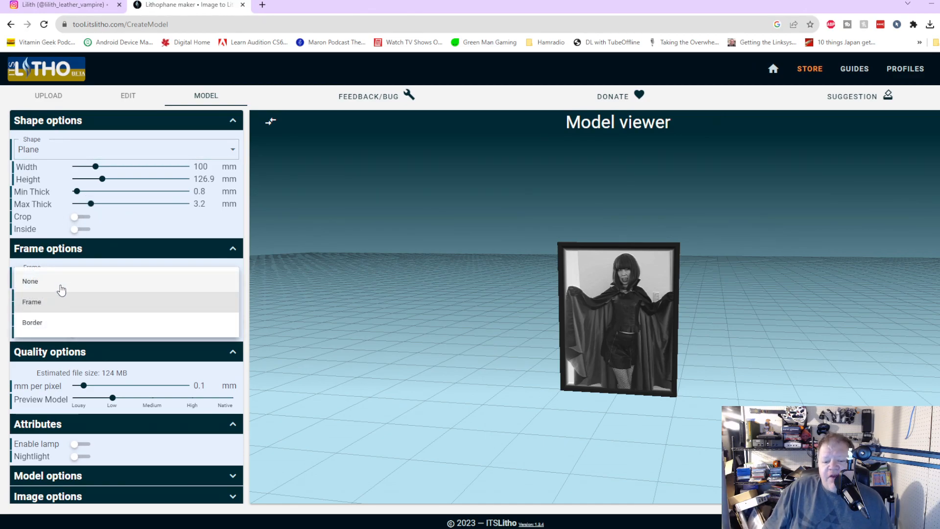
{"action": "left_click", "coordinate": [53, 282]}
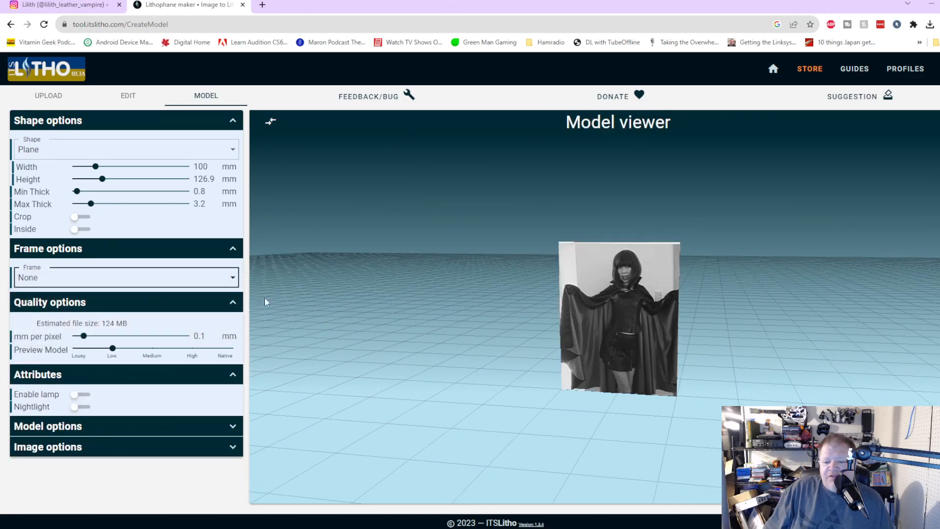
Step: Put the Frame border type back on the plane lithophane and inspect its edges up close
{"action": "left_click", "coordinate": [133, 276]}
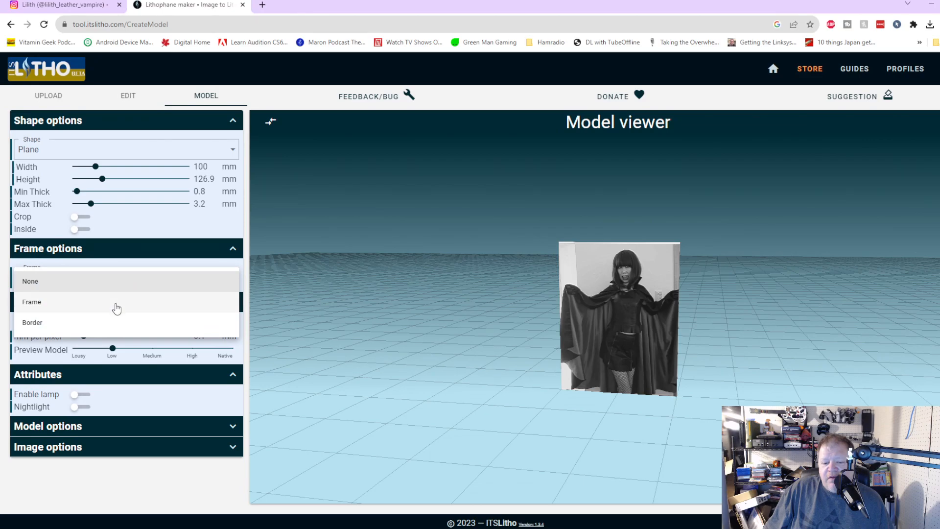
{"action": "left_click", "coordinate": [117, 310]}
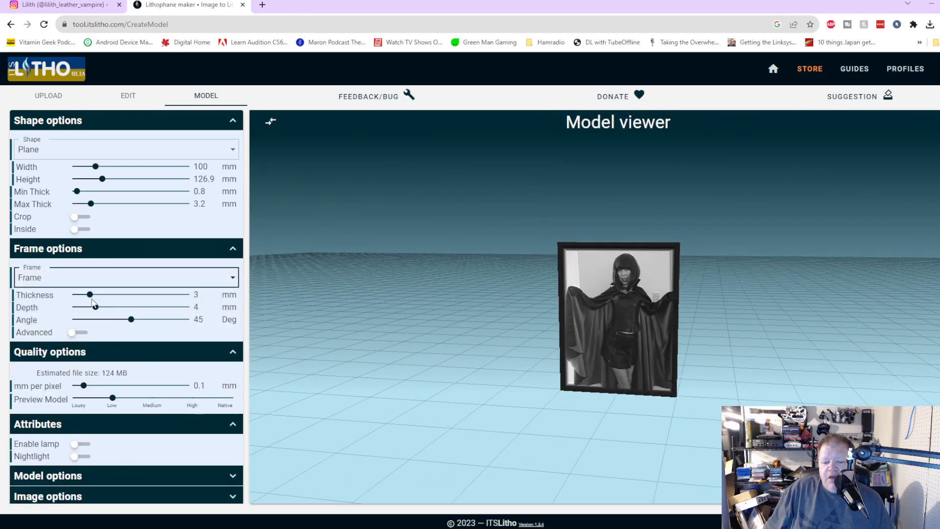
{"action": "scroll", "coordinate": [551, 450], "scroll_direction": "up", "scroll_amount": 10}
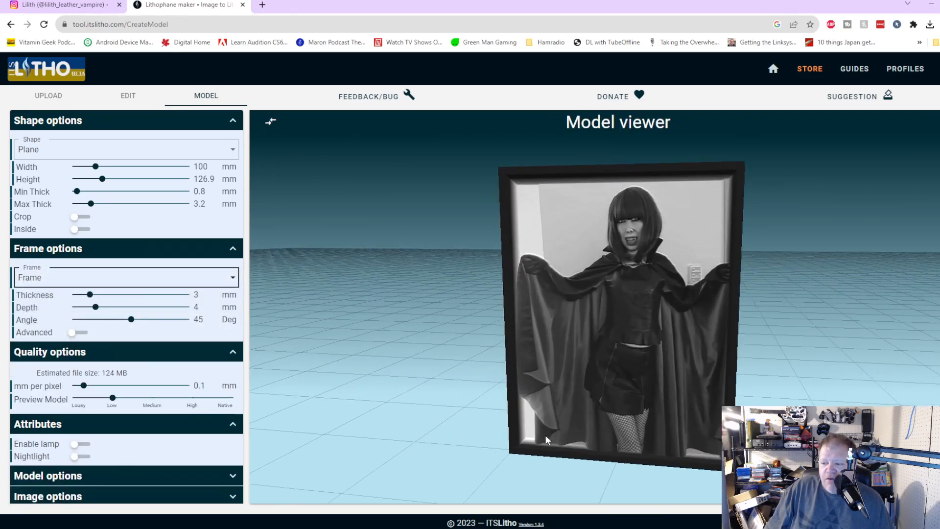
{"action": "left_click_drag", "start_coordinate": [569, 442], "coordinate": [591, 451]}
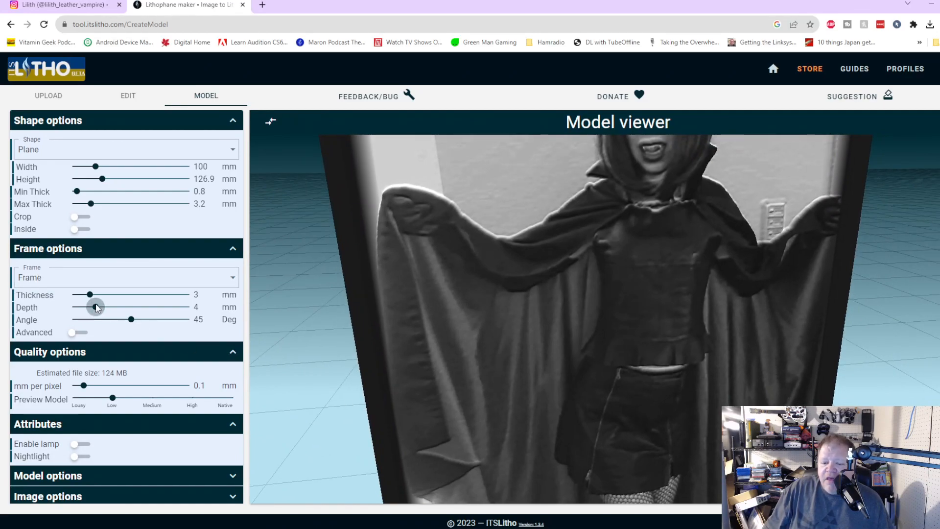
Step: Try a frame depth of 12.78 mm, and a frame thickness of 13.22 mm with the depth reduced to 3.79 mm
{"action": "left_click_drag", "start_coordinate": [96, 307], "coordinate": [150, 320]}
{"action": "left_click_drag", "start_coordinate": [600, 457], "coordinate": [530, 447]}
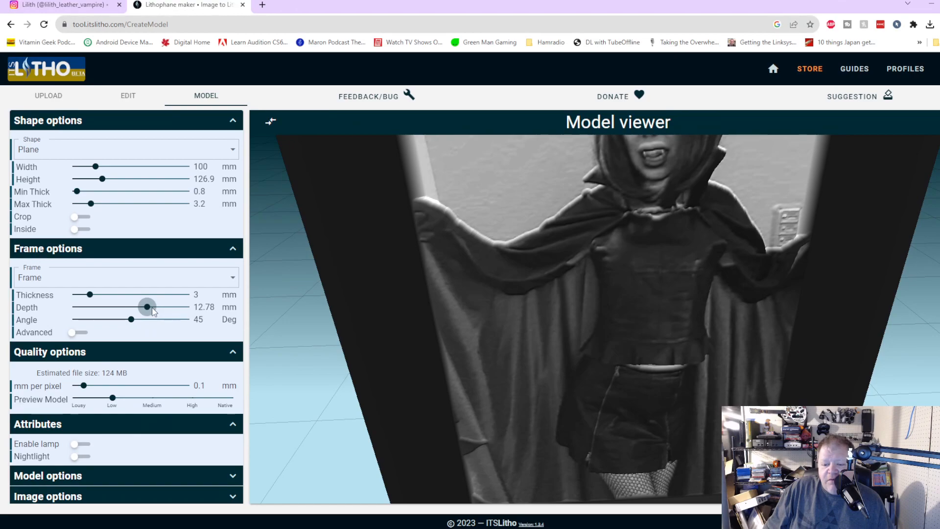
{"action": "left_click", "coordinate": [95, 307]}
{"action": "left_click_drag", "start_coordinate": [89, 293], "coordinate": [150, 294]}
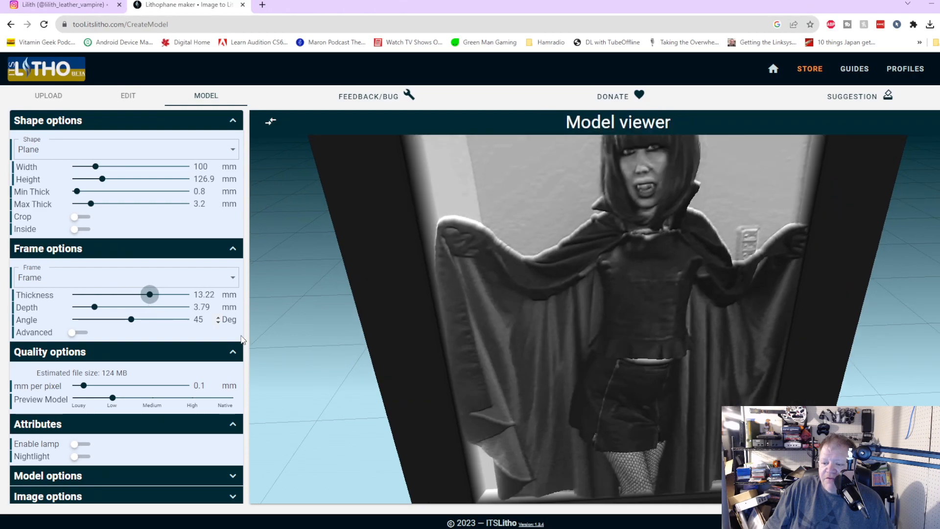
{"action": "left_click_drag", "start_coordinate": [600, 403], "coordinate": [581, 400]}
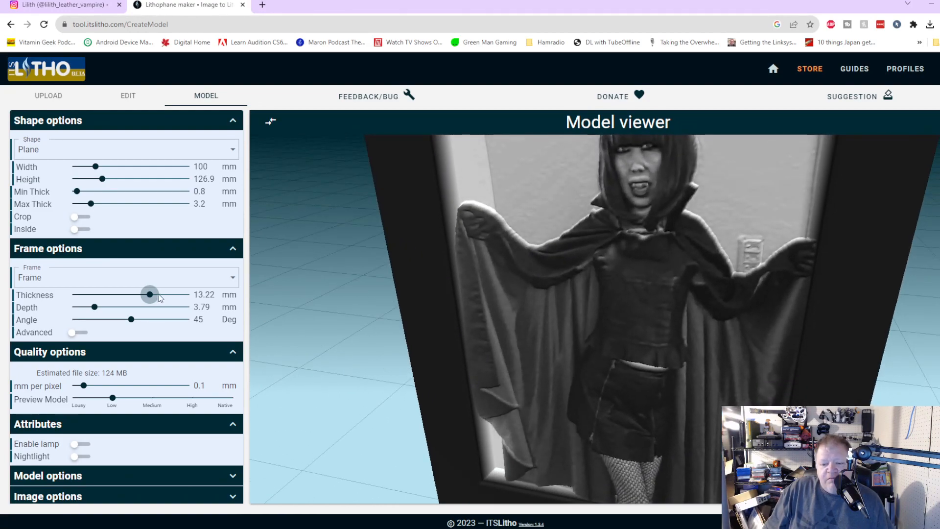
Step: Remove the thick frame from the plane lithophane by choosing None as the frame type
{"action": "left_click", "coordinate": [90, 283]}
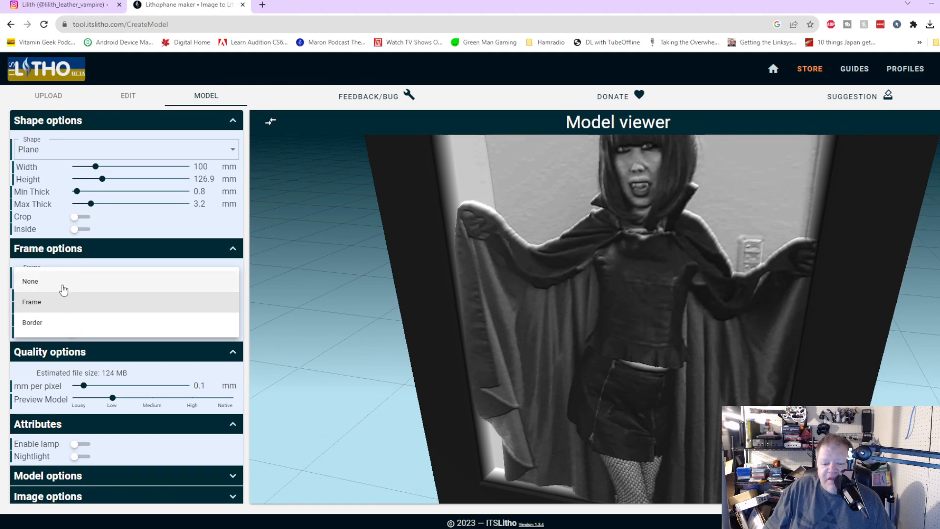
{"action": "left_click", "coordinate": [65, 282]}
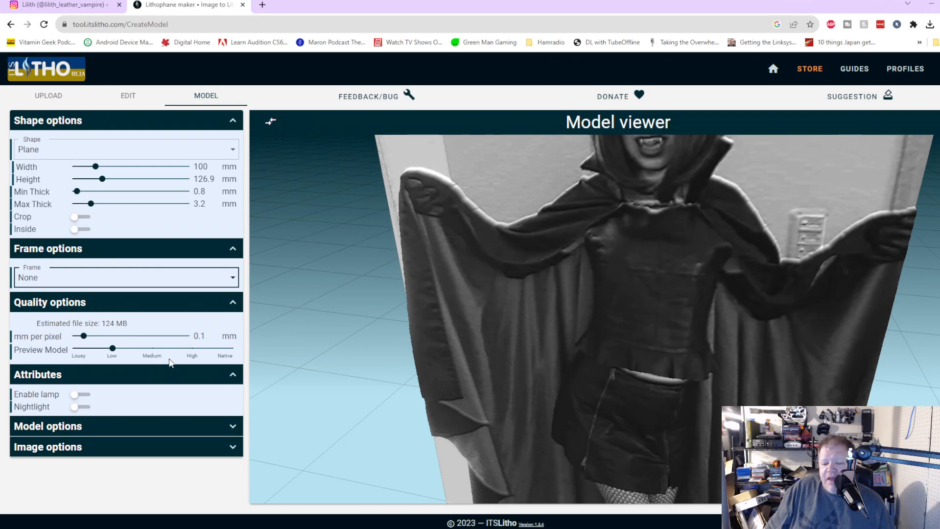
Step: Set the preview model quality to Medium and expand the Model options
{"action": "left_click", "coordinate": [151, 348]}
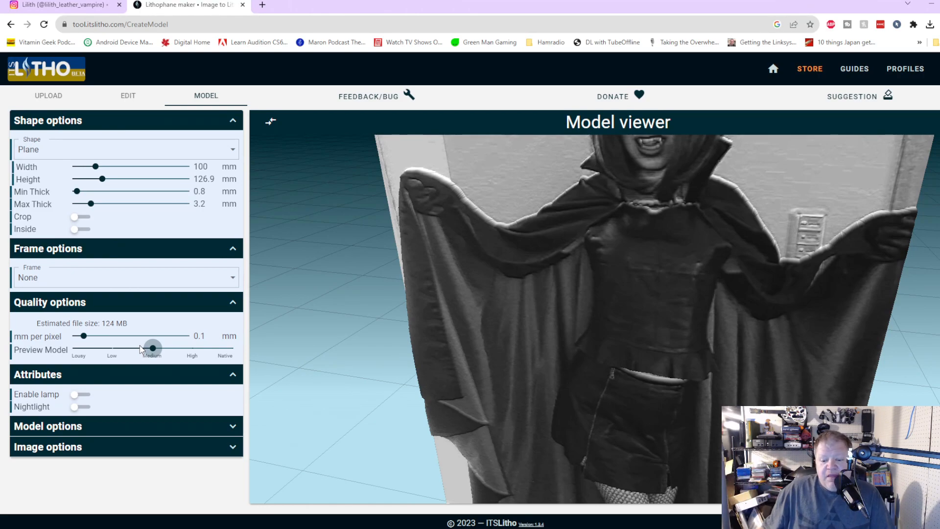
{"action": "left_click", "coordinate": [233, 426]}
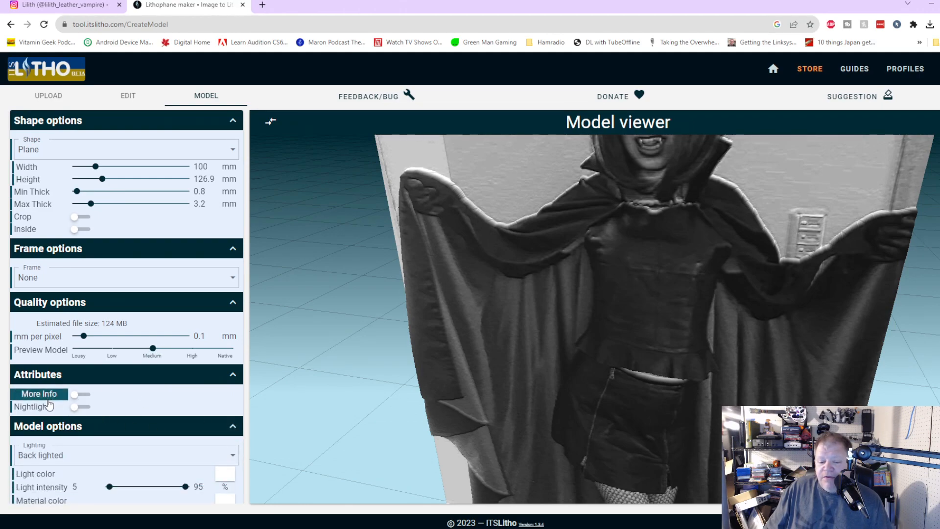
Step: Try the lamp attribute on the plane lithophane and switch it off again
{"action": "left_click", "coordinate": [80, 394]}
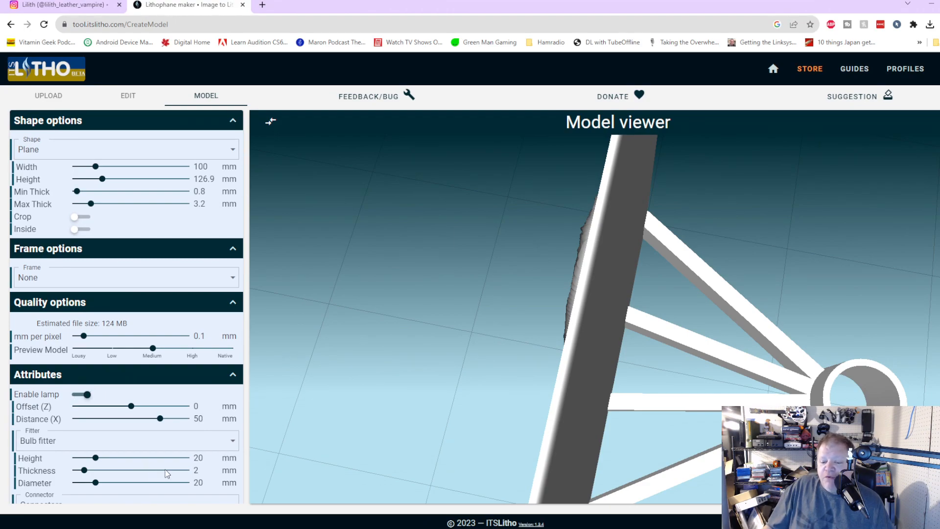
{"action": "left_click", "coordinate": [81, 397]}
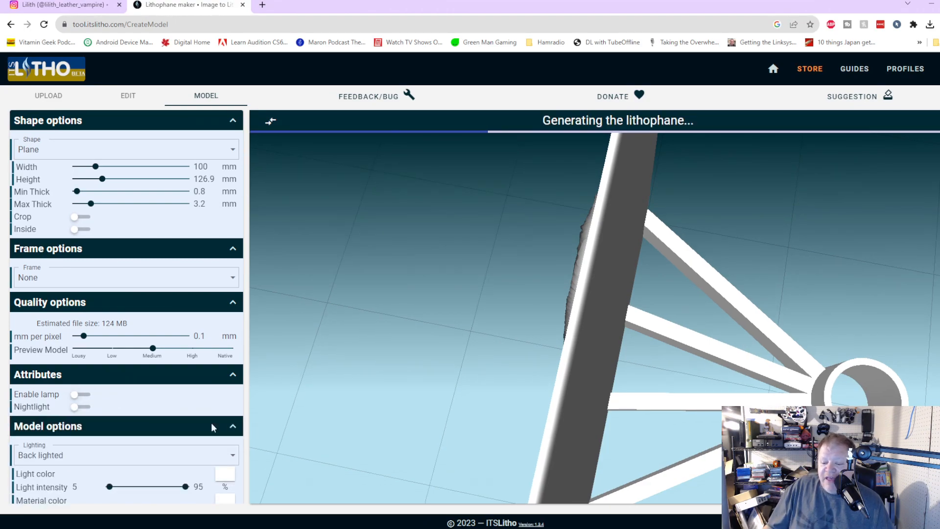
Step: Try the nightlight attribute on the plane lithophane, inspect the model from behind and in front, and disable the attribute again
{"action": "left_click", "coordinate": [81, 407]}
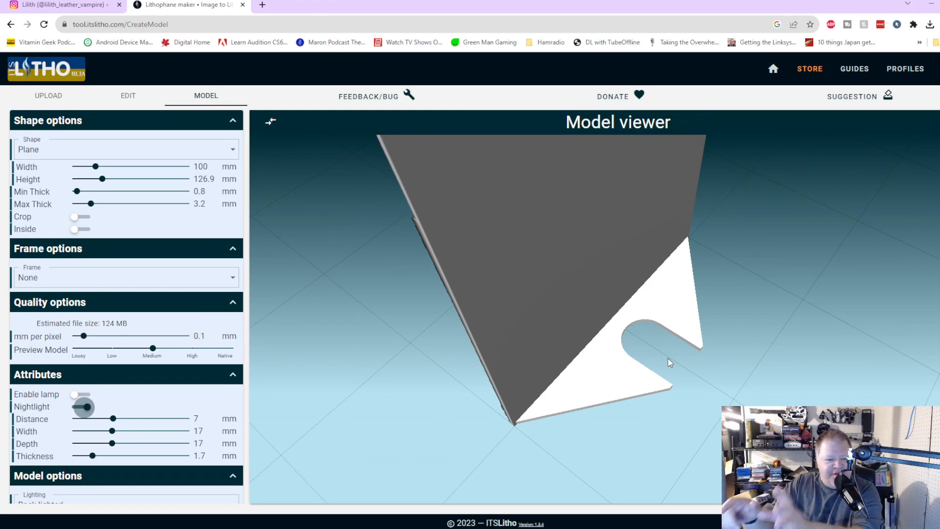
{"action": "left_click_drag", "start_coordinate": [395, 400], "coordinate": [520, 396]}
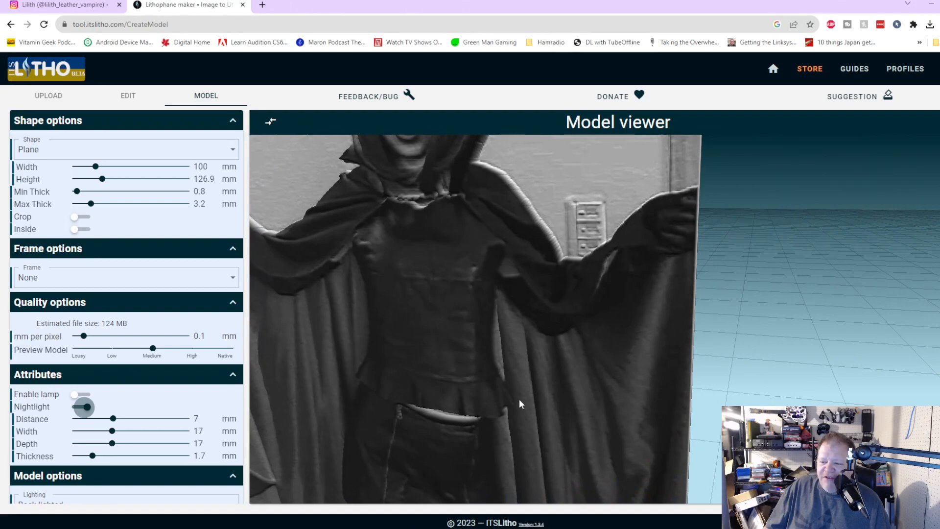
{"action": "scroll", "coordinate": [520, 395], "scroll_direction": "down", "scroll_amount": 5}
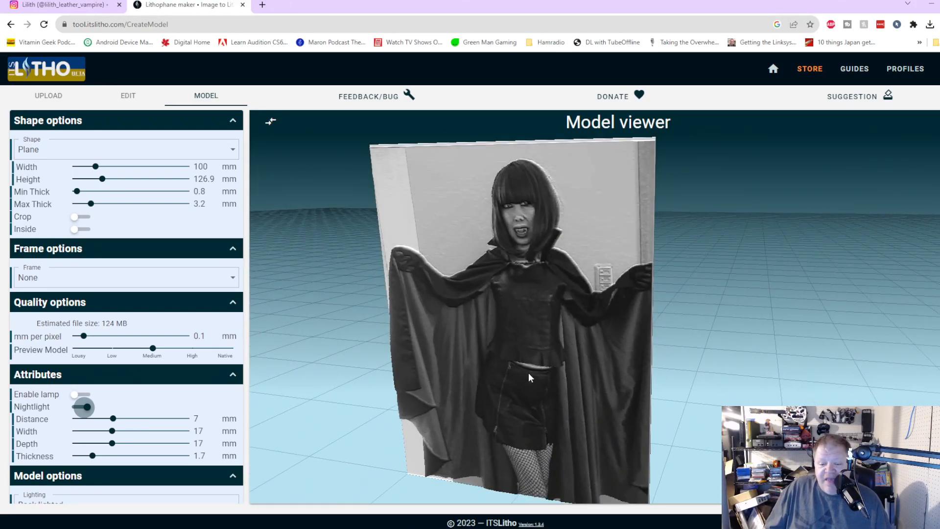
{"action": "left_click", "coordinate": [76, 407]}
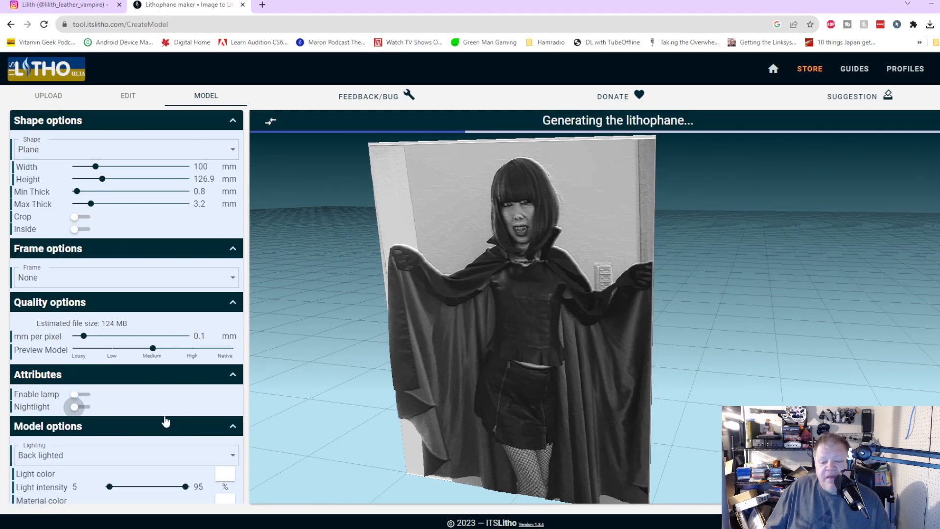
Step: Review the lighting and color settings in the Model options, collapse them, and expand the Image options
{"action": "scroll", "coordinate": [165, 422], "scroll_direction": "down", "scroll_amount": 1}
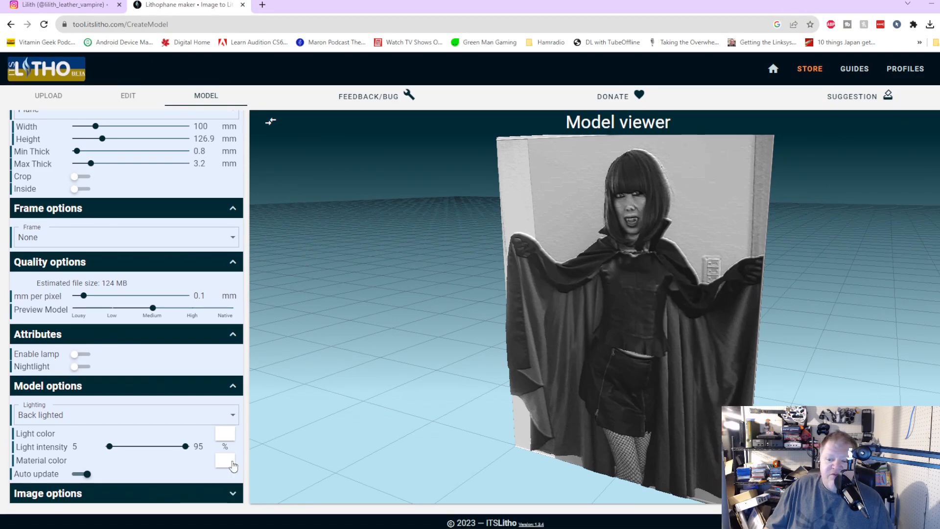
{"action": "left_click", "coordinate": [232, 386]}
{"action": "left_click", "coordinate": [232, 446]}
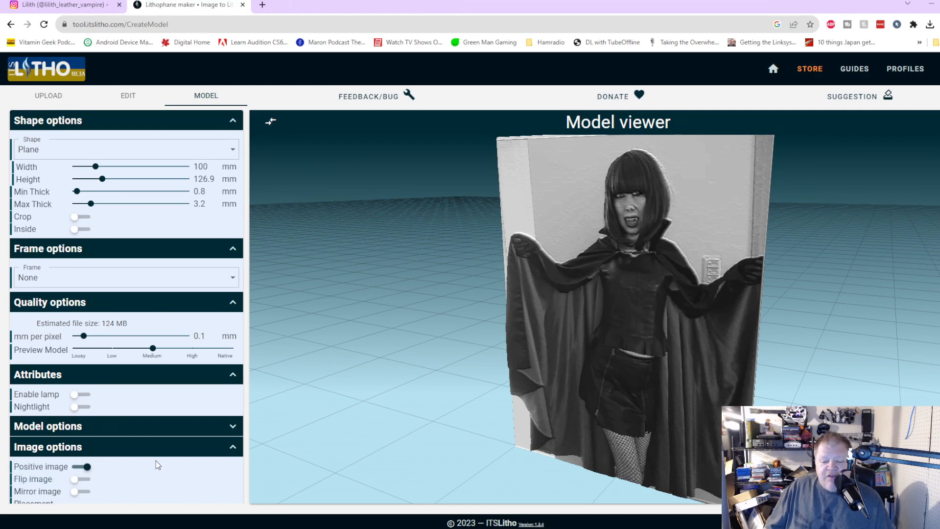
Step: Try the lithophane as a negative by disabling Positive image, and enable Positive image again
{"action": "scroll", "coordinate": [157, 460], "scroll_direction": "down", "scroll_amount": 1}
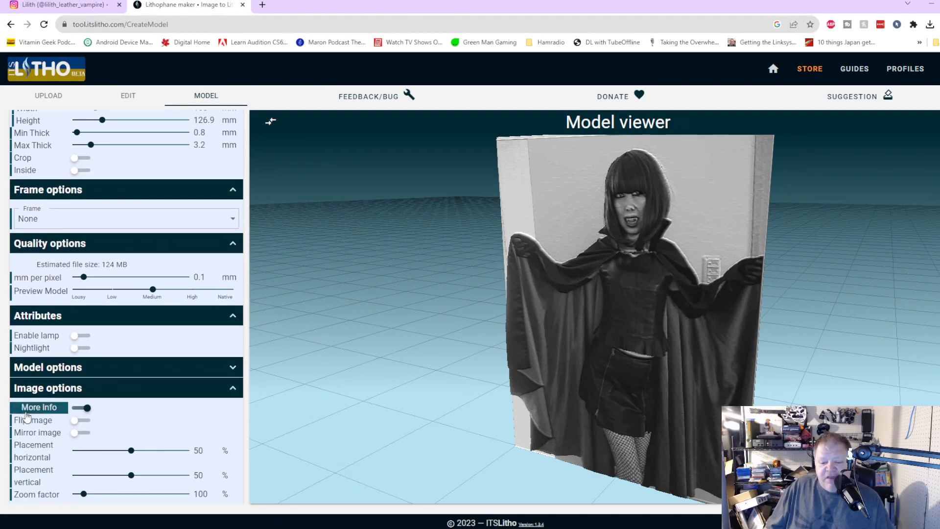
{"action": "left_click", "coordinate": [82, 408]}
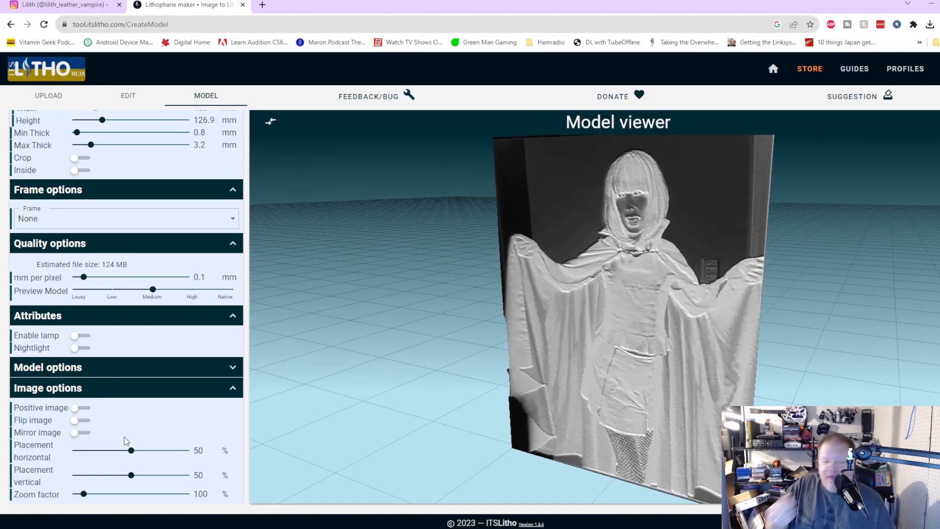
{"action": "left_click", "coordinate": [87, 408]}
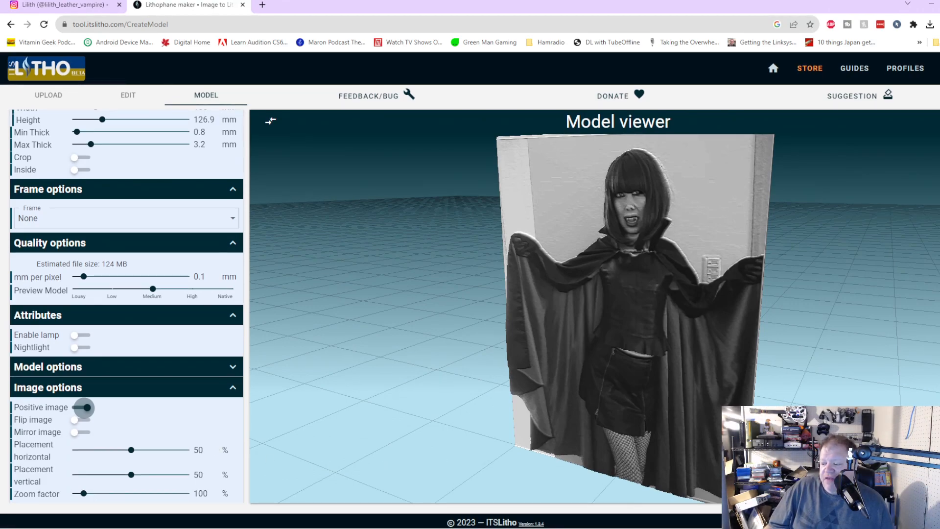
Step: Generate the high-quality lithophane for download
{"action": "left_click", "coordinate": [920, 490]}
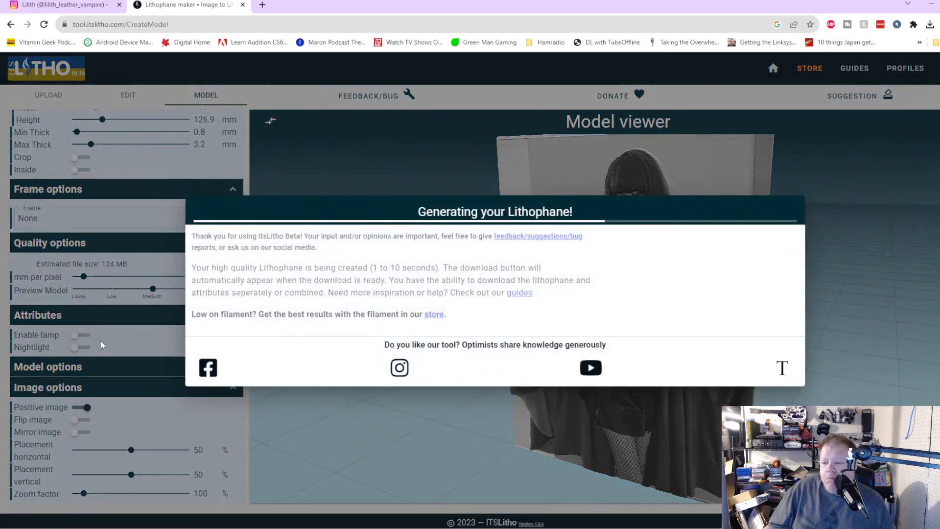